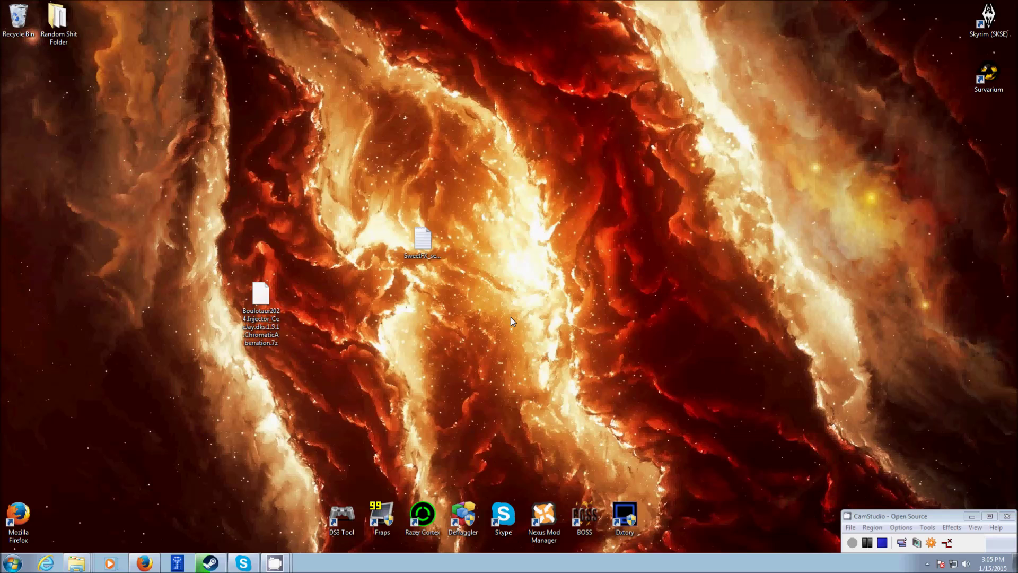
Move the SweetFX_settings file on the desktop well away from the Boulotaur2024 injector archive.
left_click_drag(578, 158, 183, 472)
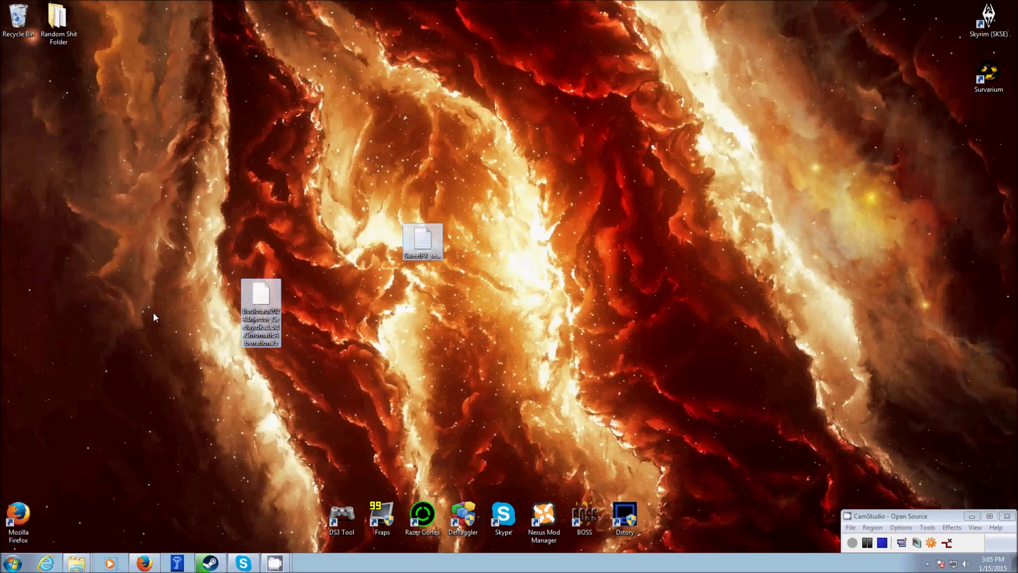
left_click(242, 225)
left_click_drag(268, 301, 375, 360)
left_click(466, 344)
left_click_drag(262, 302, 498, 419)
left_click(626, 351)
left_click_drag(402, 261, 592, 133)
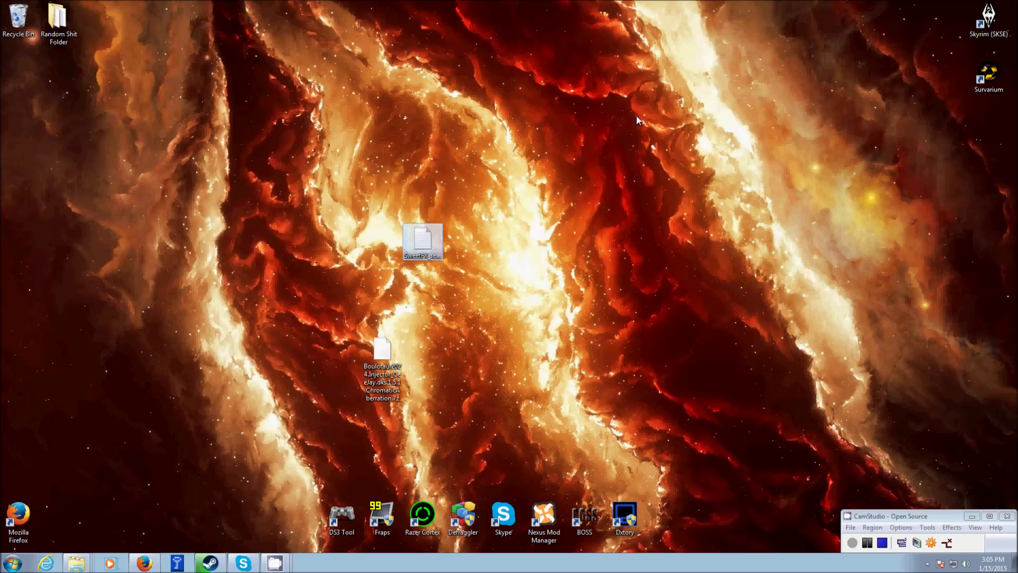
left_click_drag(424, 249, 706, 85)
left_click(368, 332)
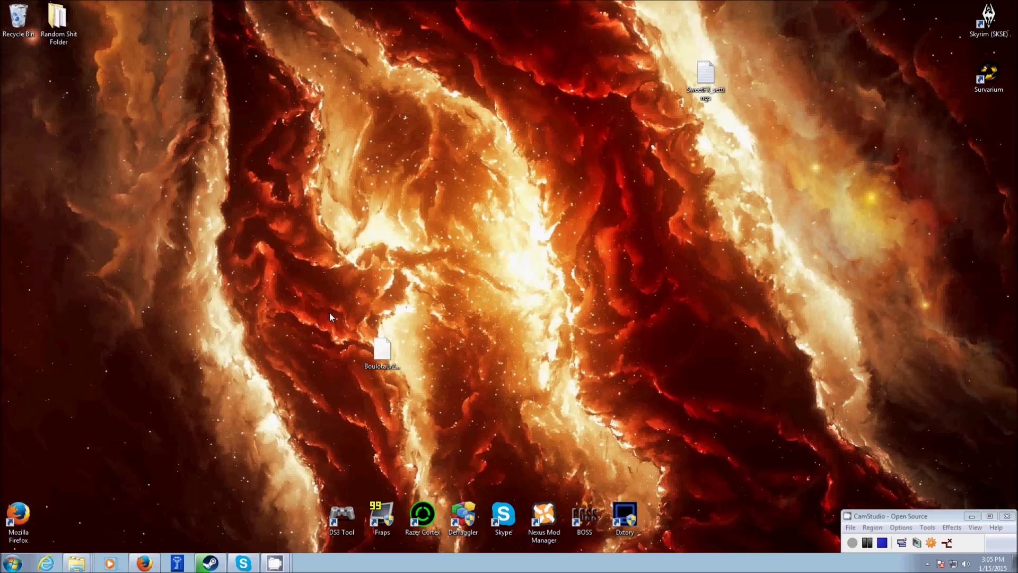
left_click_drag(309, 302, 595, 400)
left_click(197, 360)
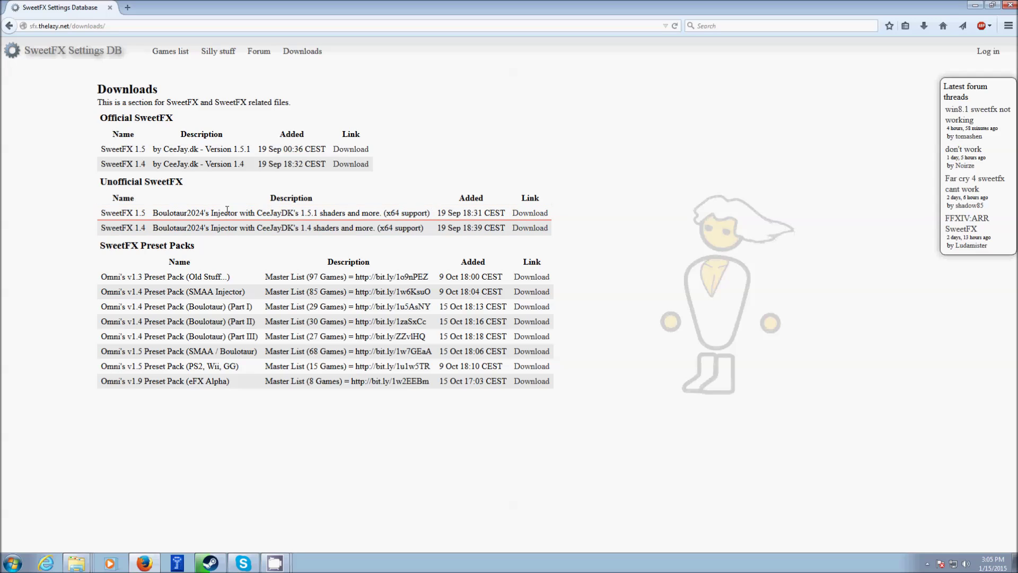
Download the unofficial SweetFX 1.5 package, Boulotaur2024's Injector with CeeJayDK's 1.5.1 shaders, and return to the desktop.
left_click(522, 213)
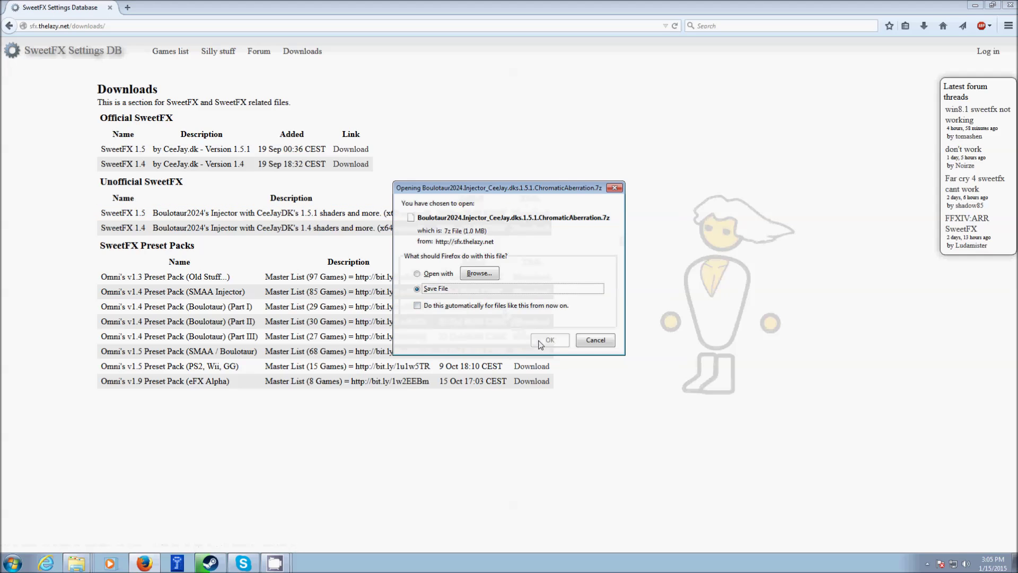
left_click(540, 345)
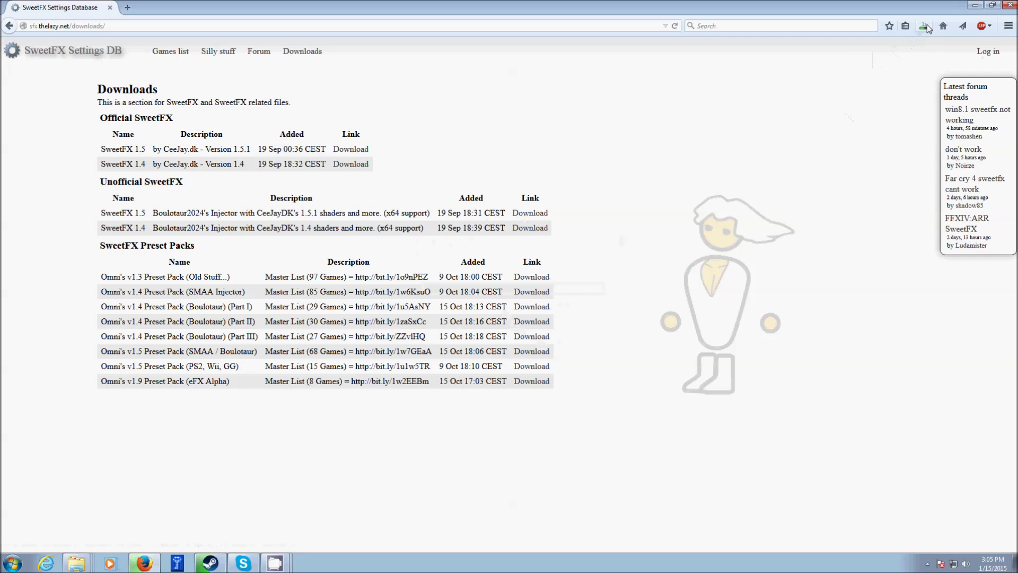
left_click(927, 29)
left_click(970, 8)
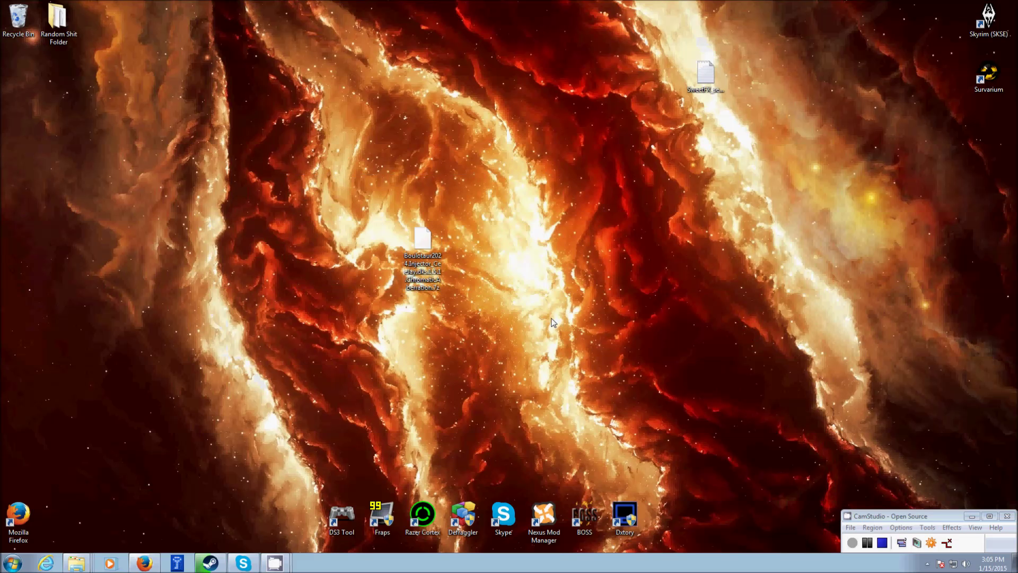
Open the Boulotaur2024 injector archive in 7-Zip and extract its folder to the desktop, closing the archive.
right_click(425, 251)
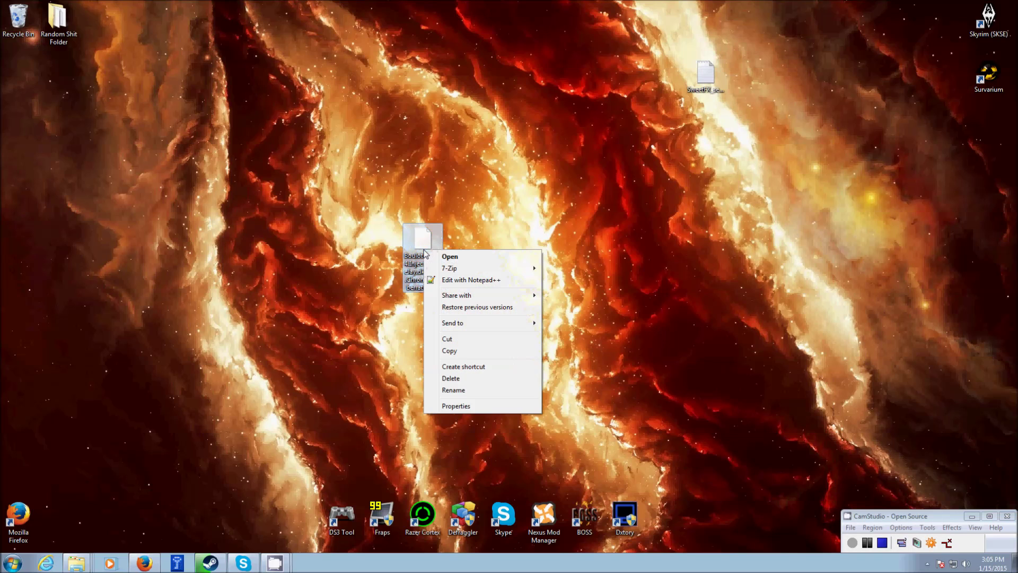
mouse_move(482, 271)
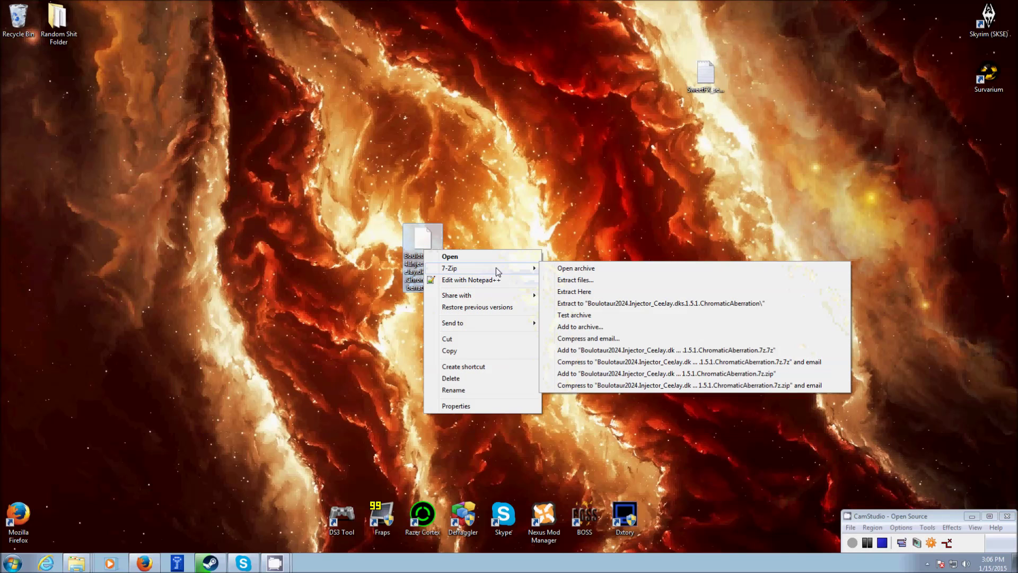
left_click(560, 269)
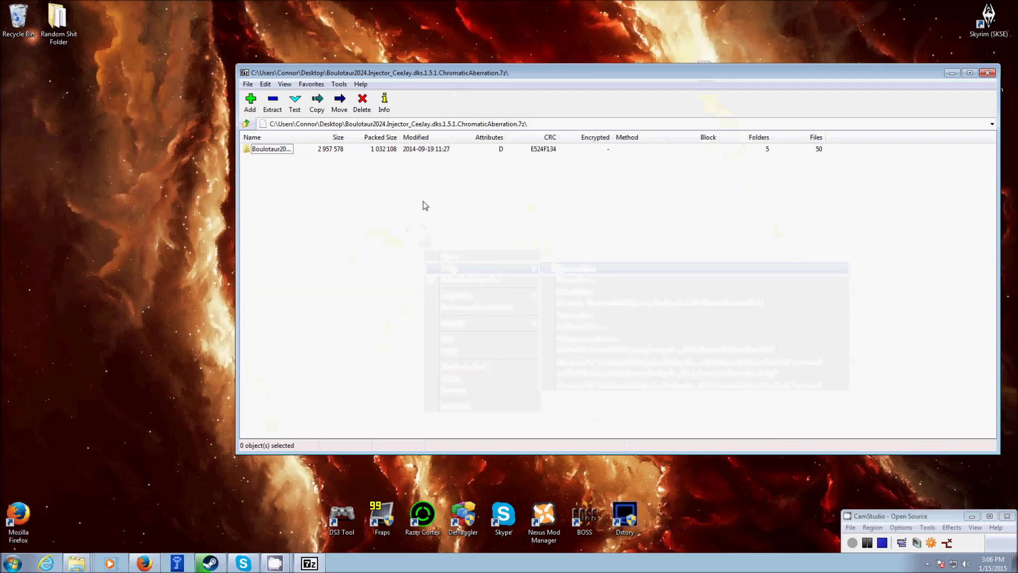
left_click(265, 152)
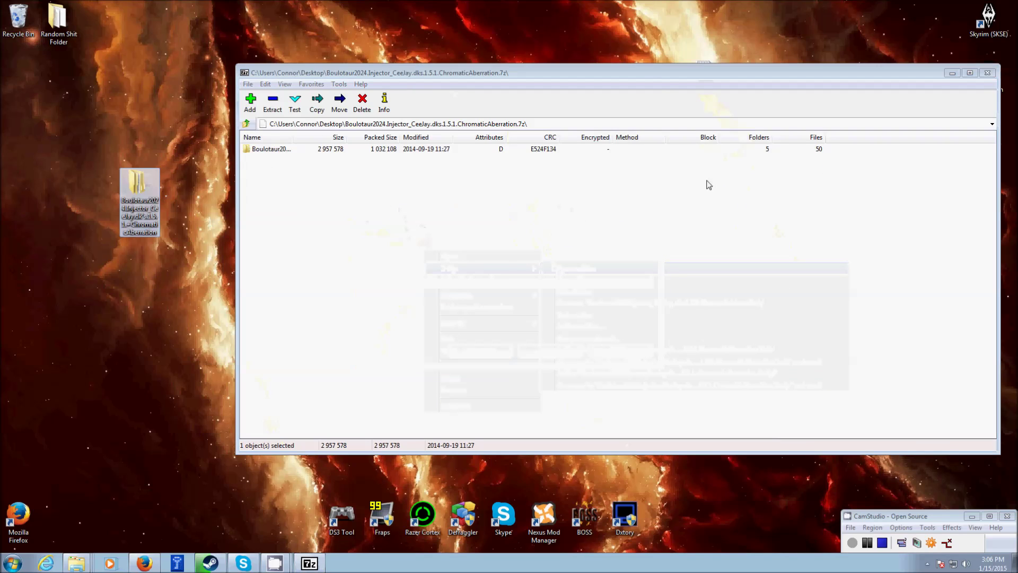
left_click(988, 72)
left_click_drag(143, 190, 300, 246)
Open the extracted folder down to the SweetFX shader files and dock its window on one half of the screen.
double_click(300, 246)
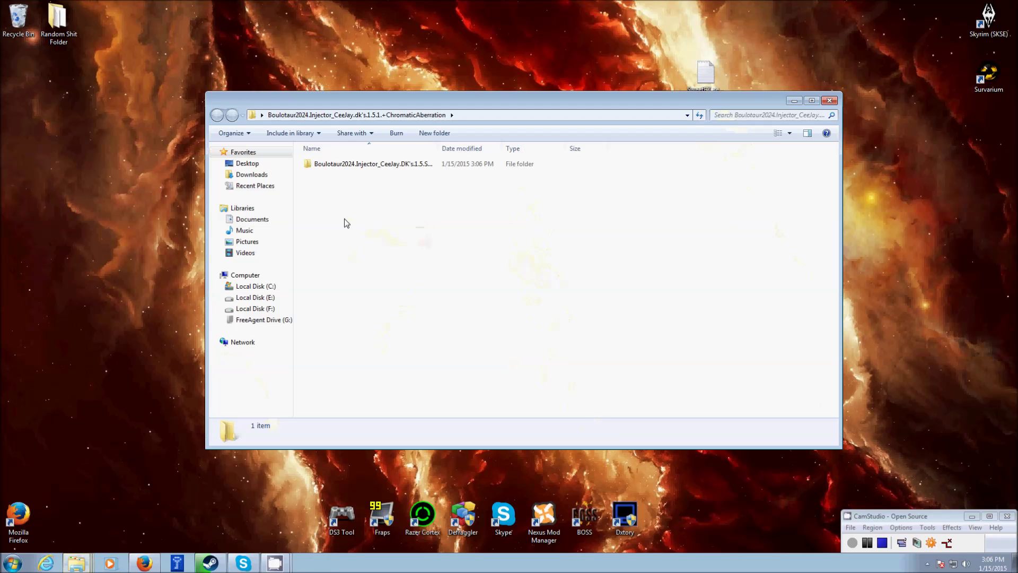
double_click(360, 164)
left_click_drag(554, 373, 371, 159)
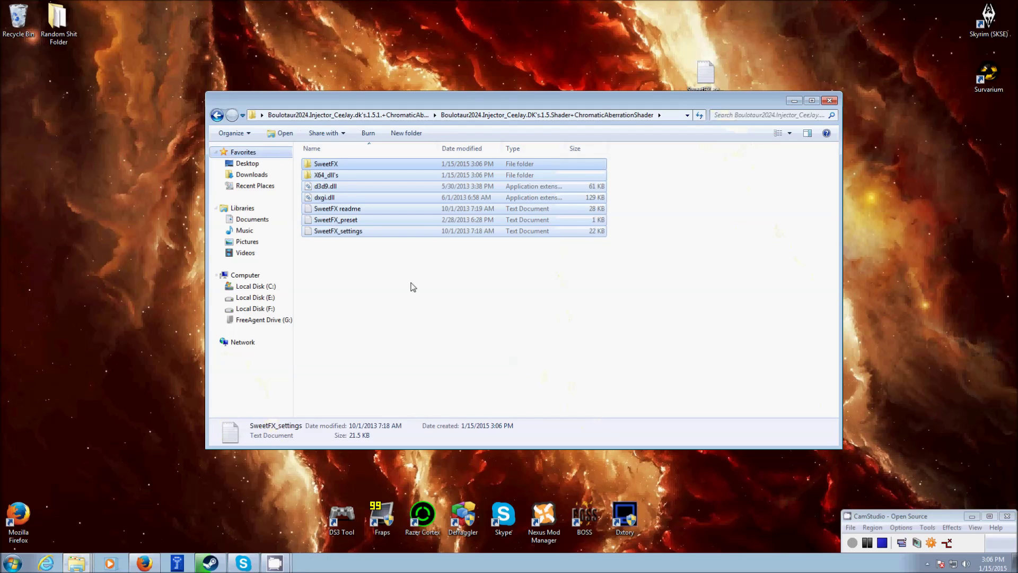
left_click(459, 331)
left_click_drag(534, 351, 313, 162)
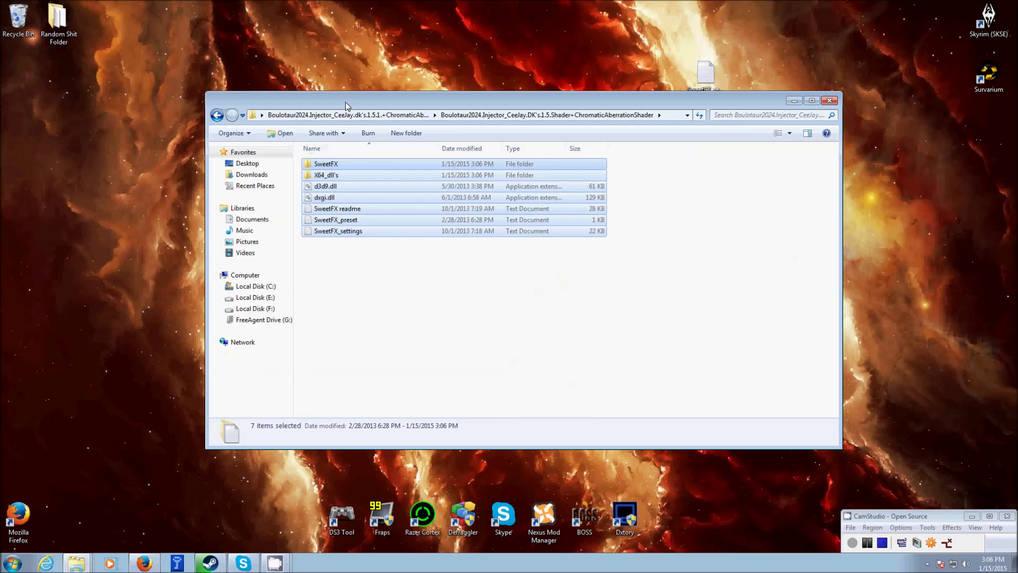
left_click_drag(345, 105, 1017, 112)
left_click(660, 229)
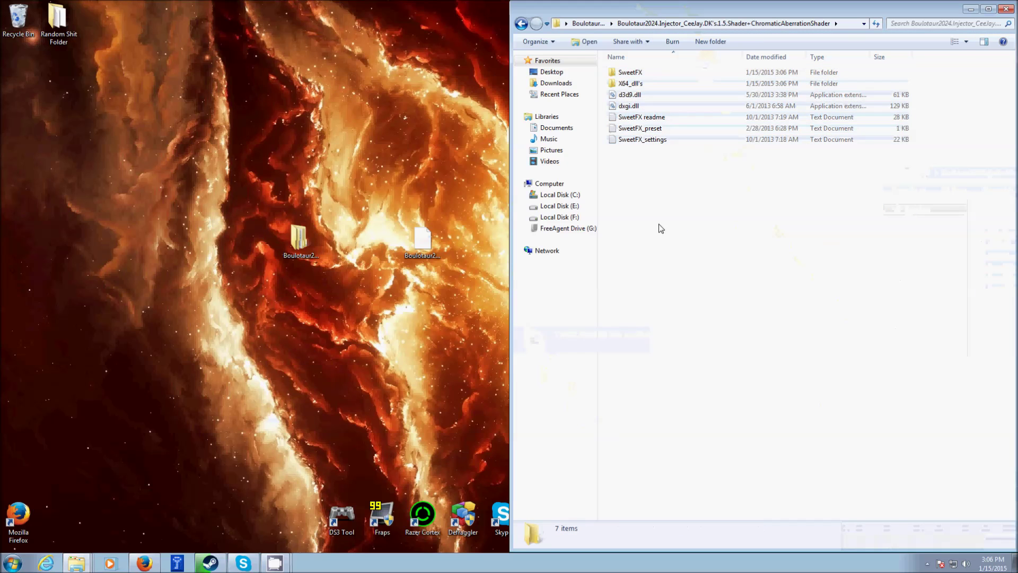
Open C:\Program Files (x86)\Survarium\game\binaries\x86 in a second window and dock it beside the SweetFX files.
left_click(13, 562)
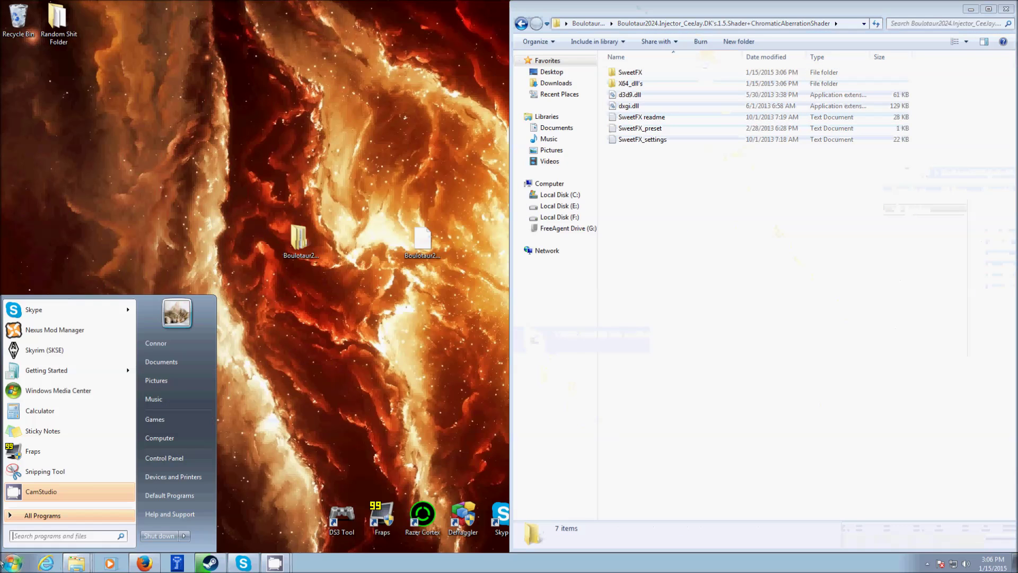
left_click(176, 437)
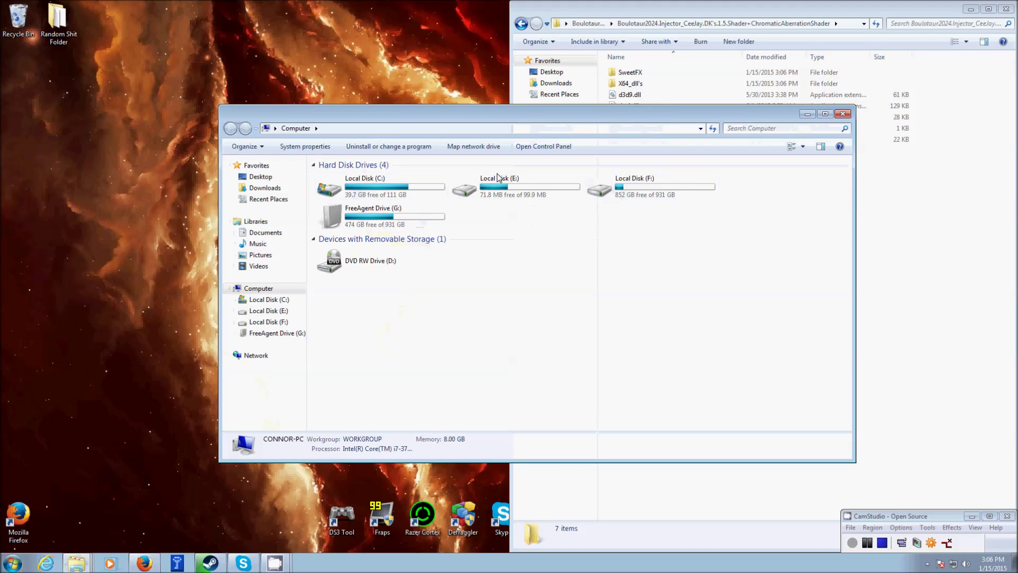
left_click(362, 196)
double_click(363, 196)
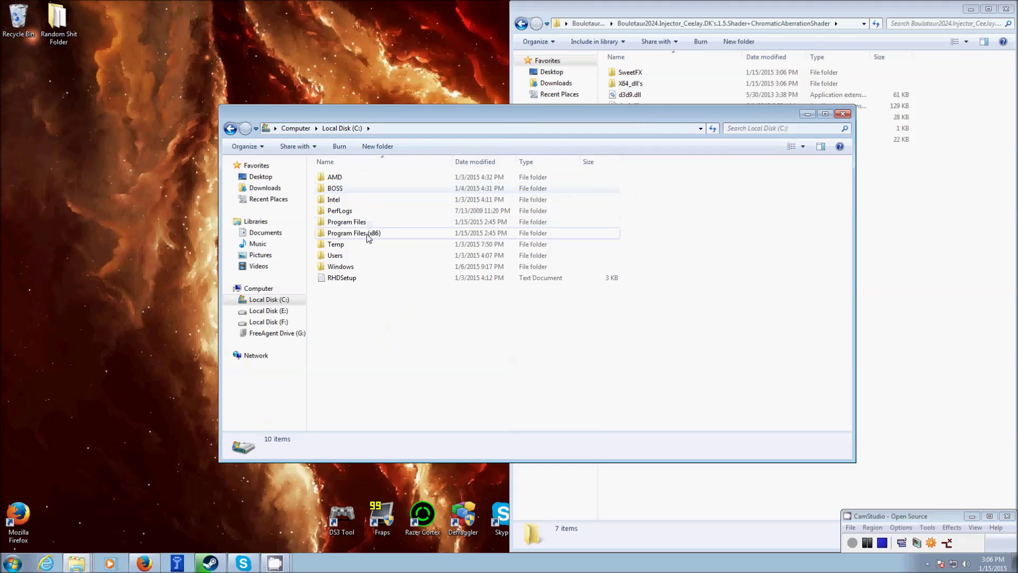
double_click(369, 234)
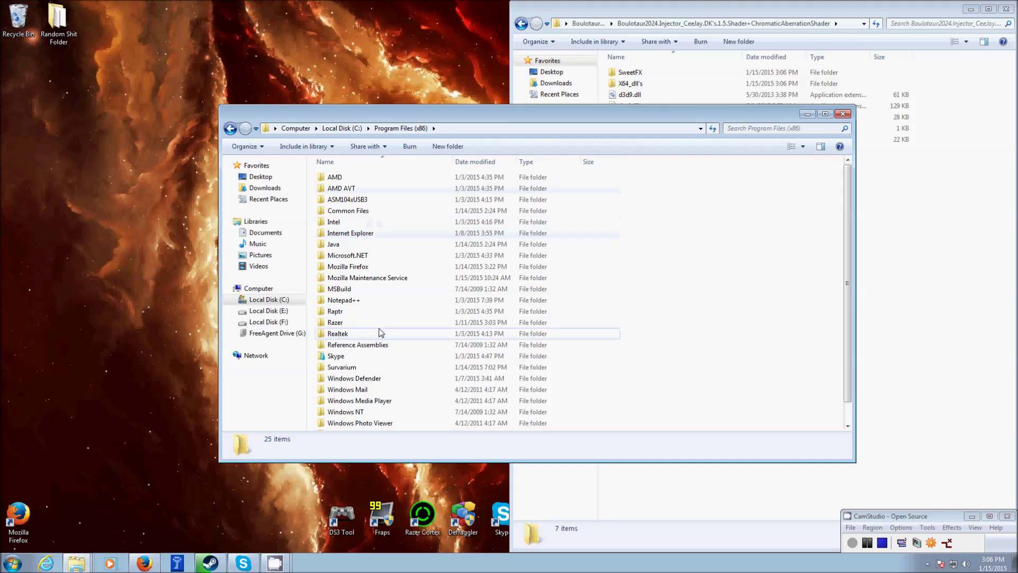
scroll(360, 332, "down", 1)
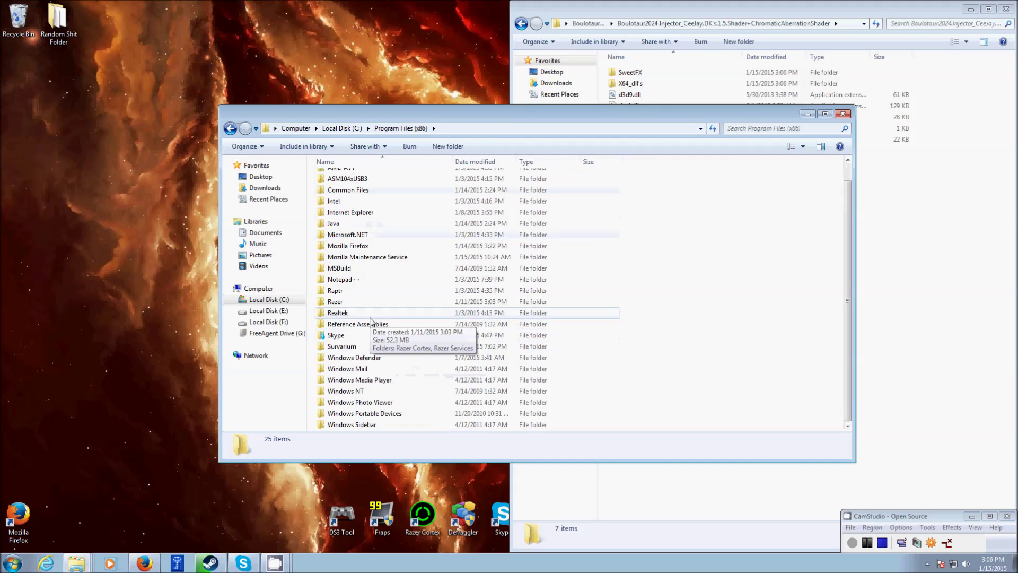
double_click(343, 350)
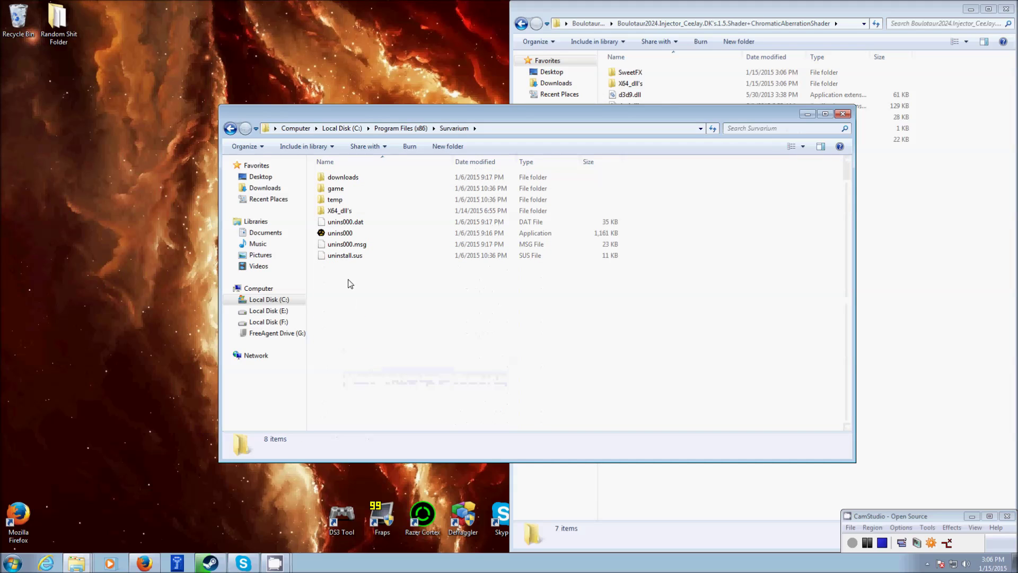
double_click(336, 189)
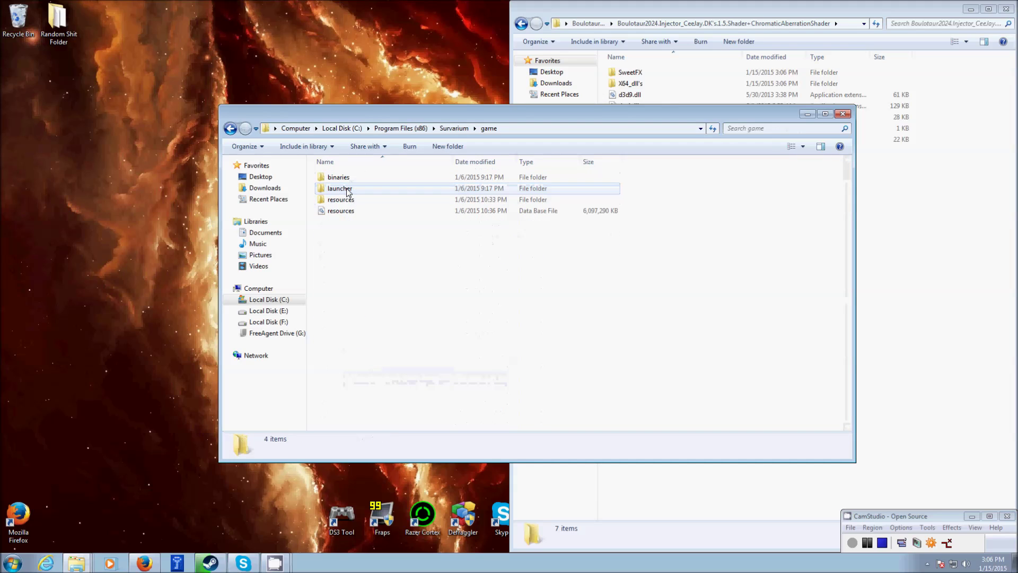
double_click(345, 178)
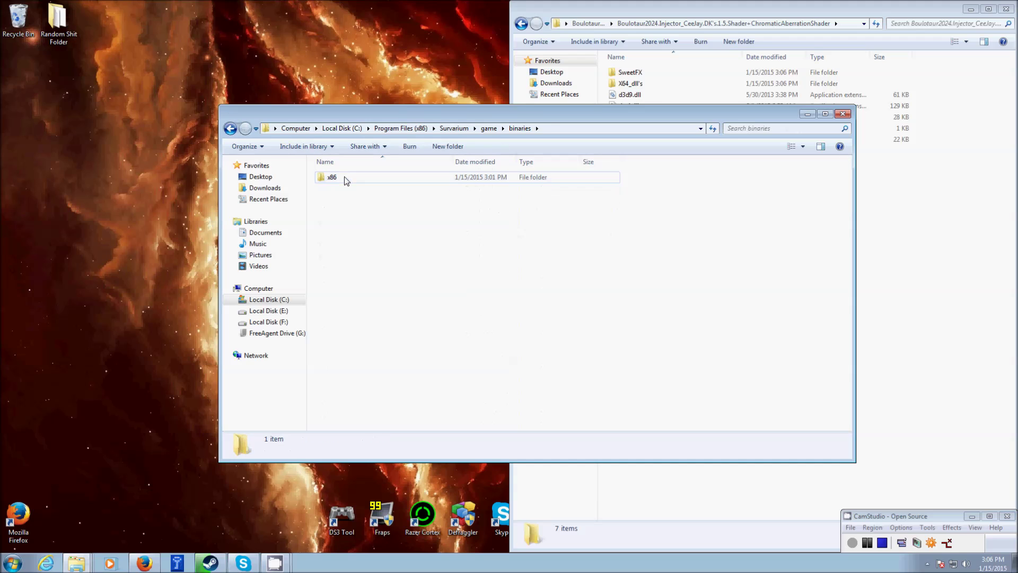
double_click(332, 177)
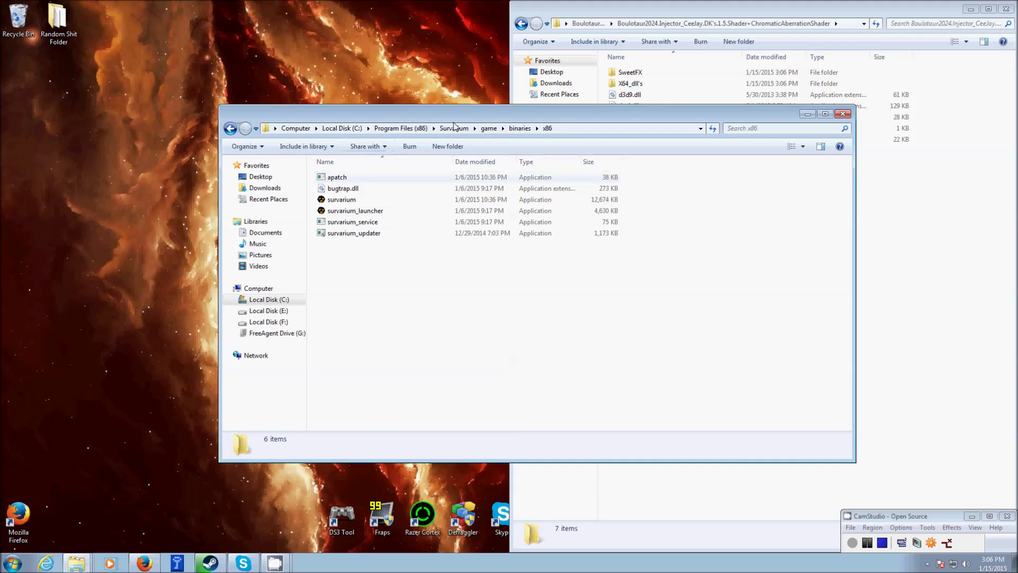
left_click_drag(470, 118, 2, 121)
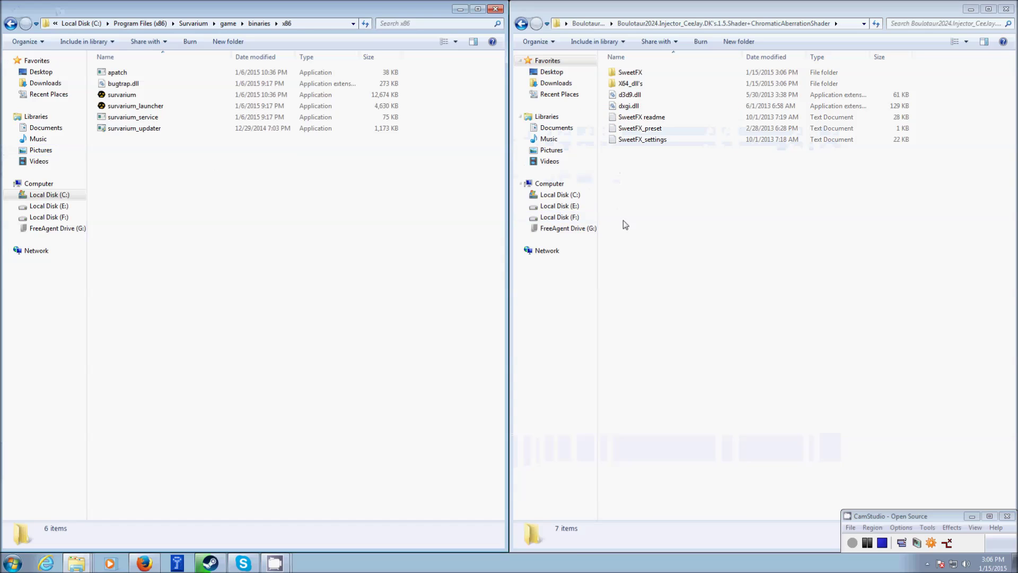
Move all extracted SweetFX files and folders into Survarium's x86 folder and close the source folder.
left_click_drag(622, 220, 673, 277)
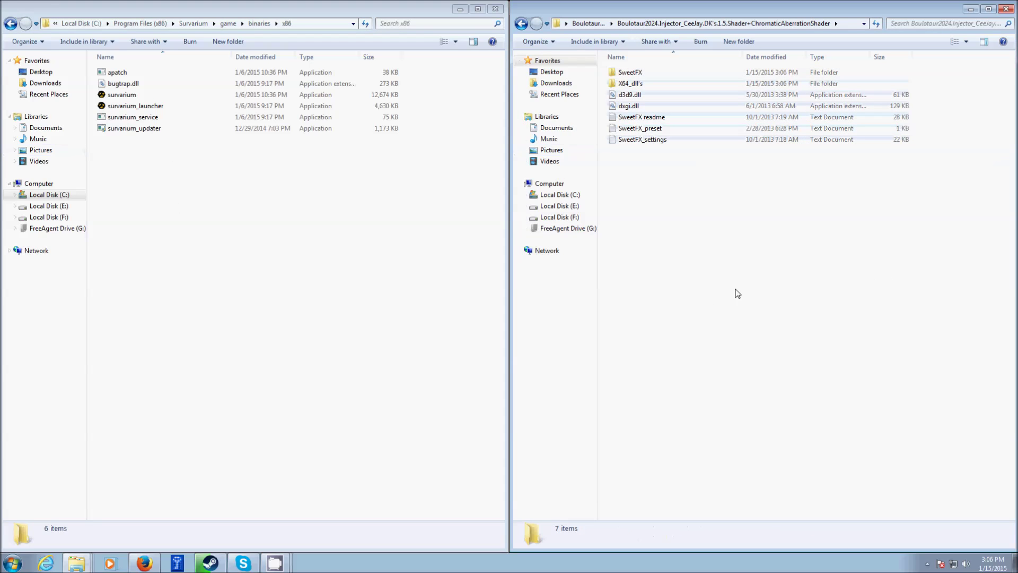
left_click_drag(927, 315, 175, 251)
left_click(504, 317)
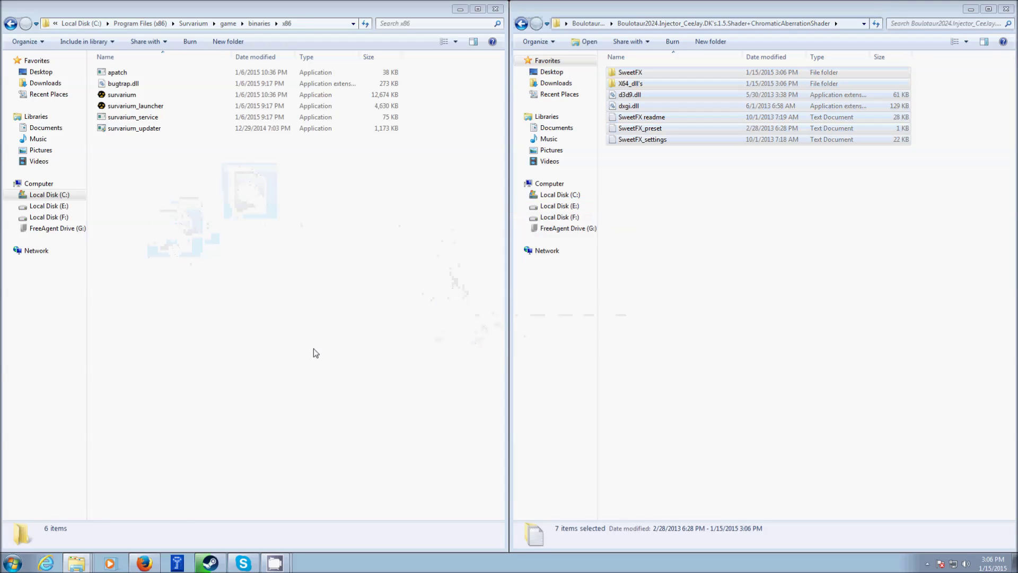
left_click(349, 257)
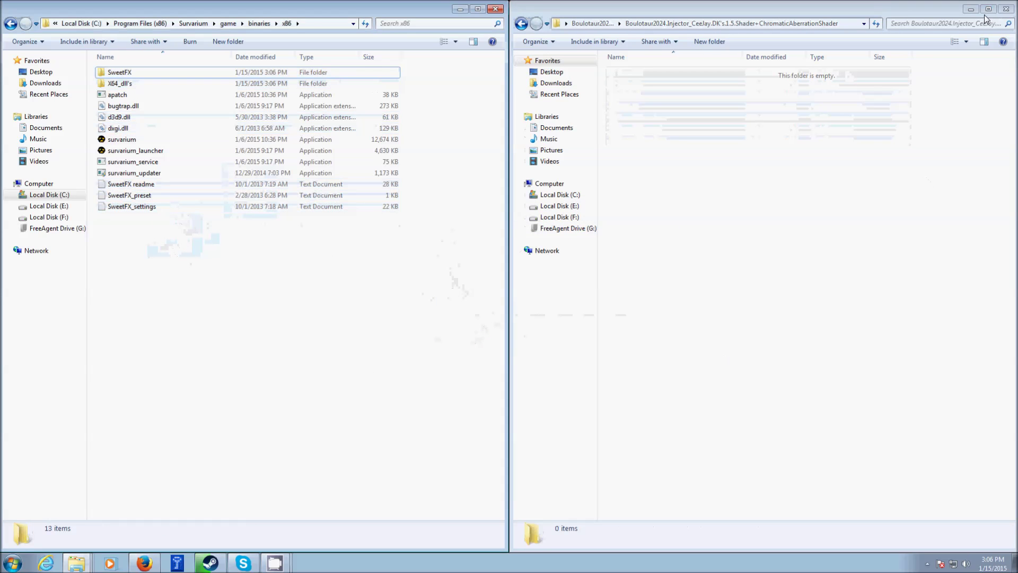
left_click(1006, 9)
Undock the x86 folder window and delete the default SweetFX_settings file from it.
left_click_drag(349, 11, 567, 11)
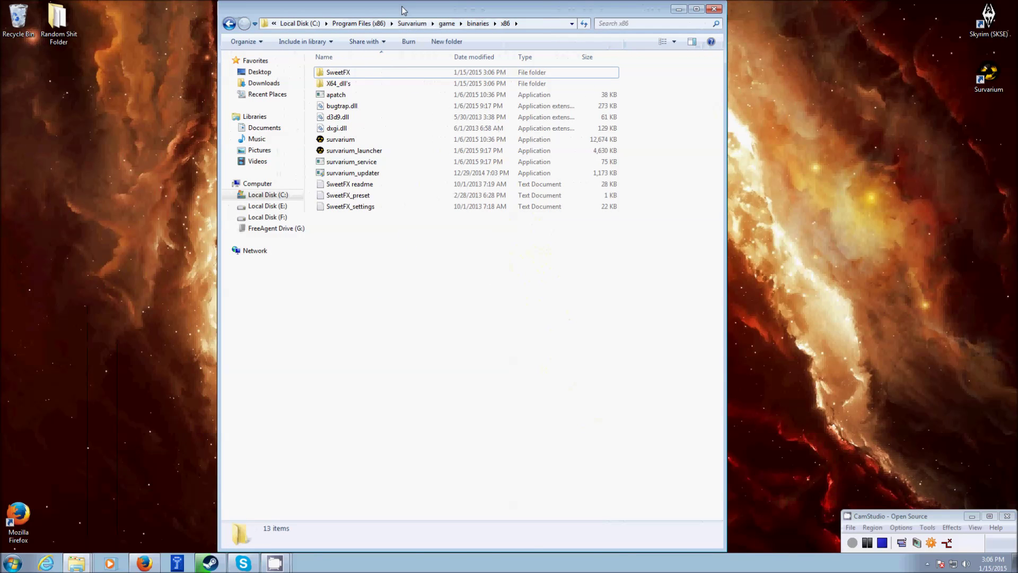
left_click_drag(402, 9, 229, 128)
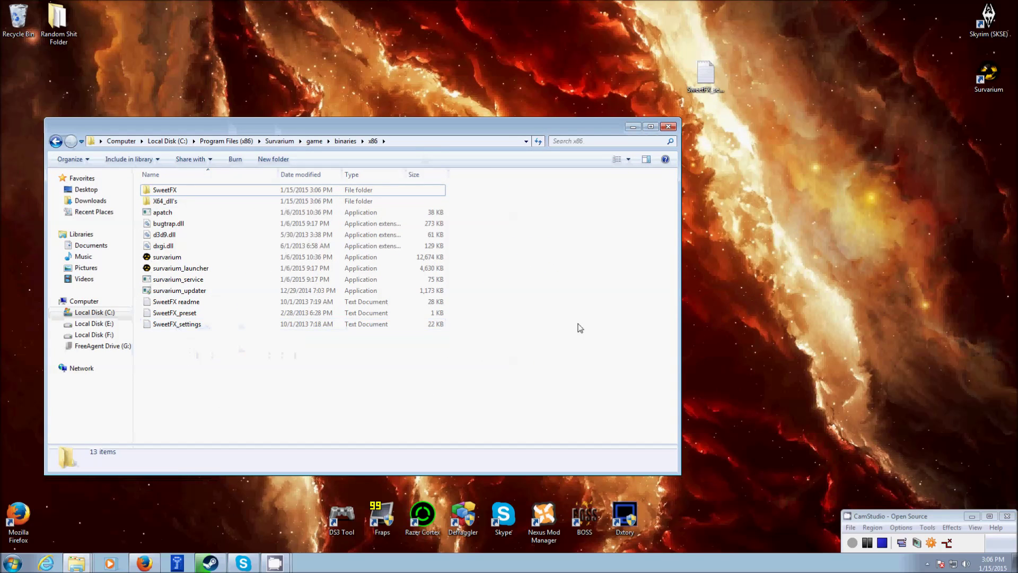
right_click(185, 325)
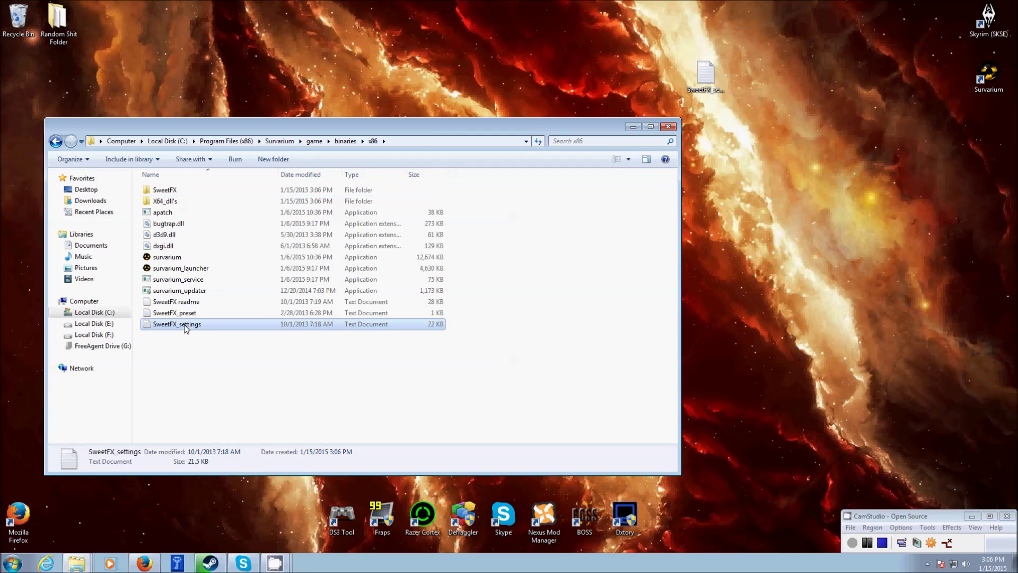
left_click(592, 374)
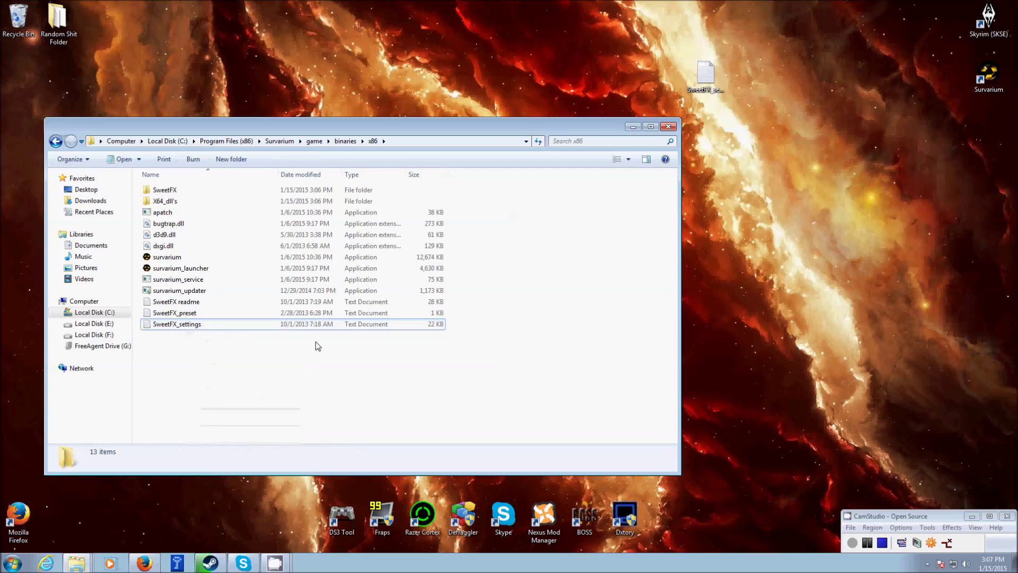
right_click(180, 323)
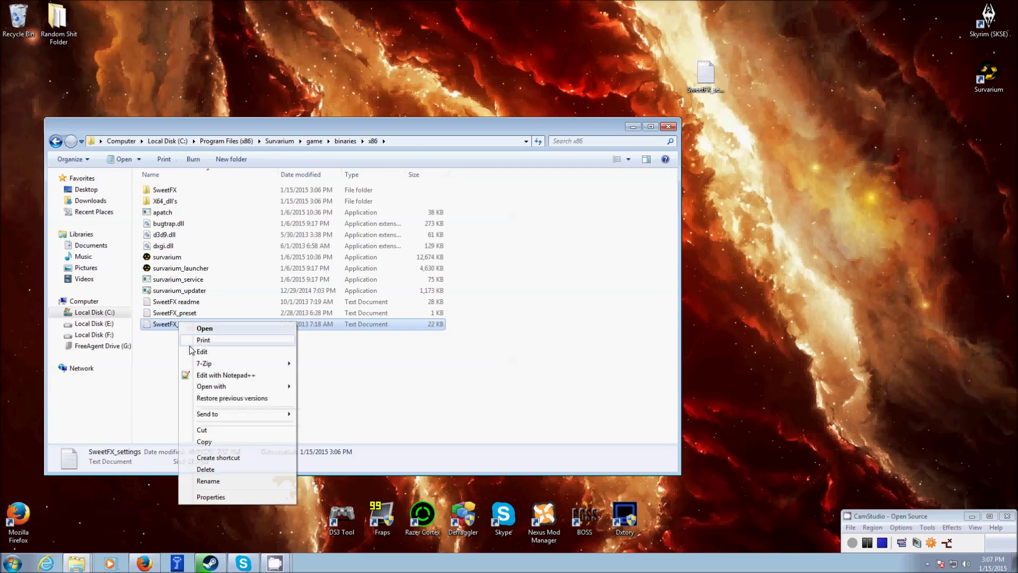
left_click(205, 469)
left_click(536, 325)
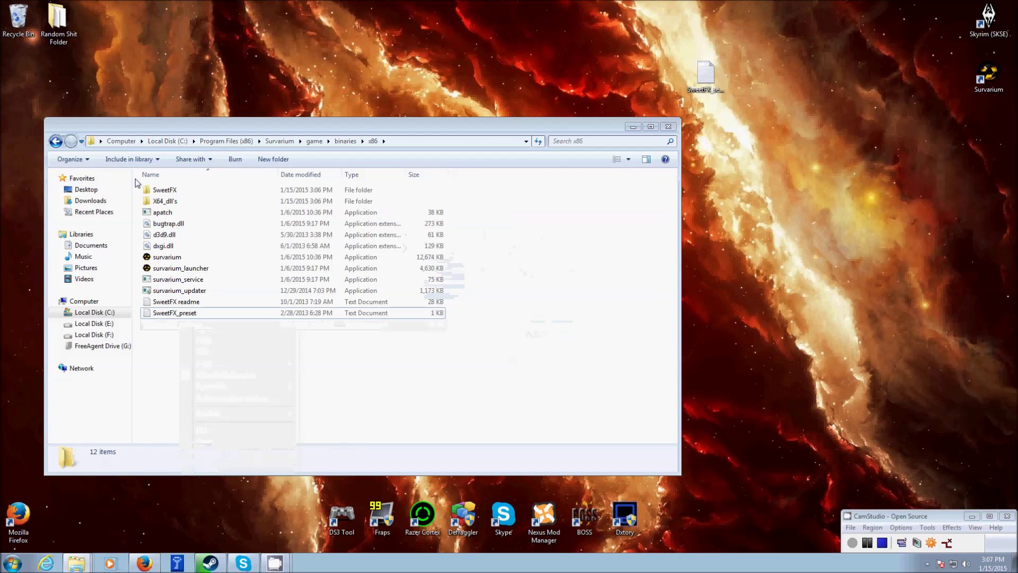
Open the custom SweetFX_settings file from the desktop, look through its effect definitions and values, and close it.
left_click_drag(408, 128, 375, 89)
left_click_drag(697, 85, 717, 265)
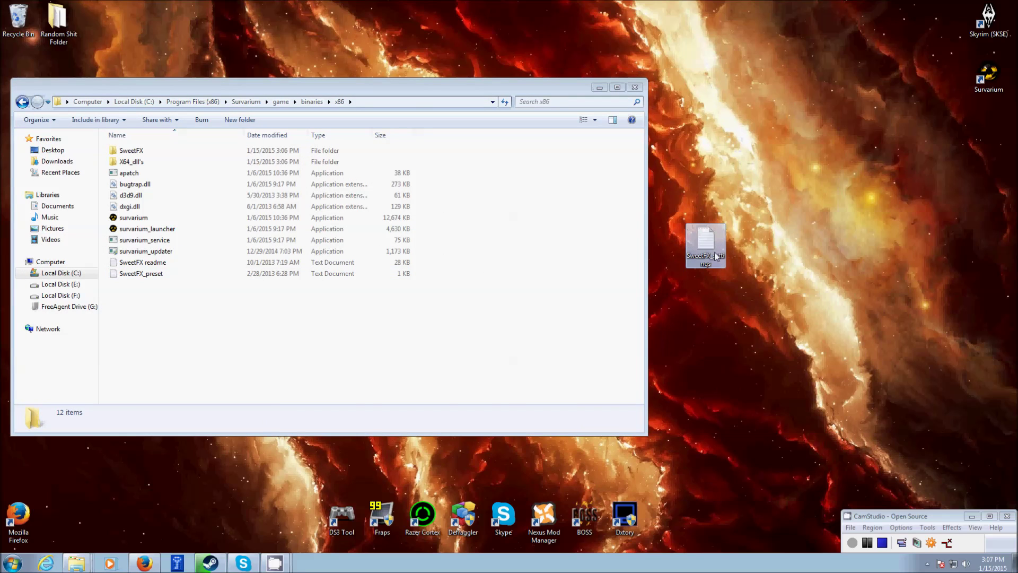
double_click(715, 257)
scroll(394, 295, "down", 10)
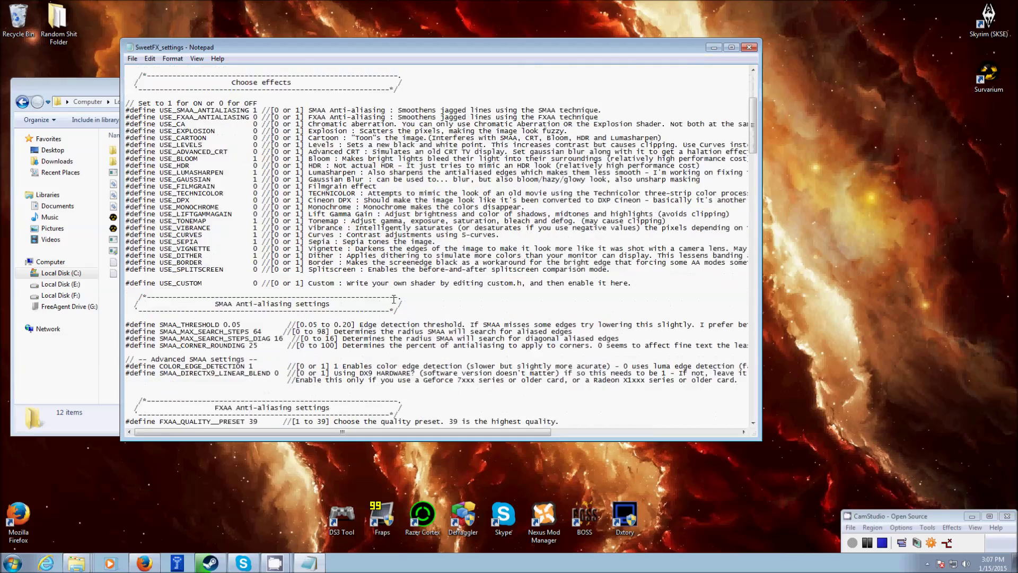
scroll(394, 295, "down", 10)
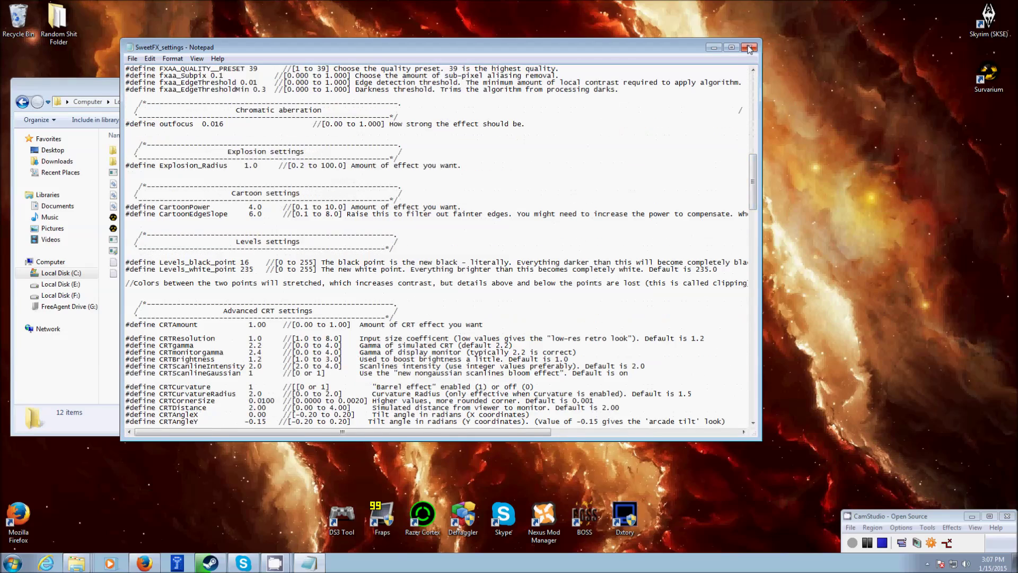
left_click(748, 47)
Move the custom SweetFX_settings file from the desktop into Survarium's x86 folder.
left_click_drag(706, 238, 746, 242)
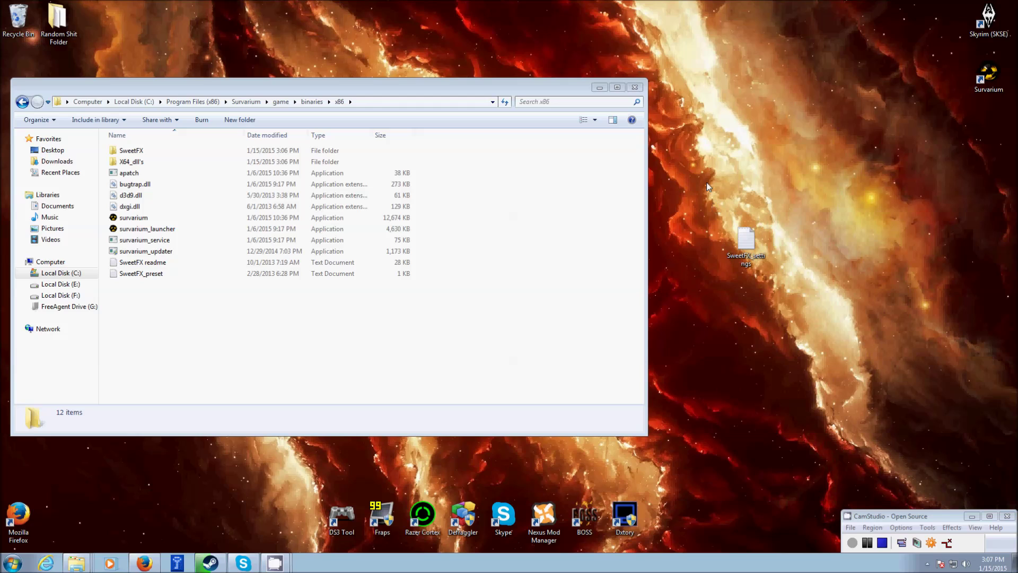
left_click_drag(749, 243, 766, 189)
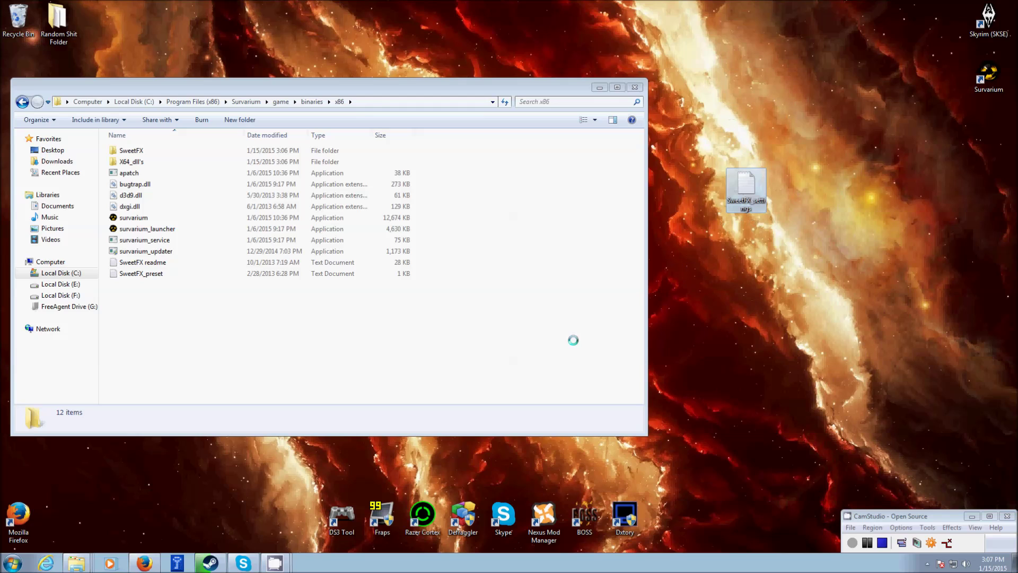
left_click_drag(573, 340, 255, 321)
left_click(498, 320)
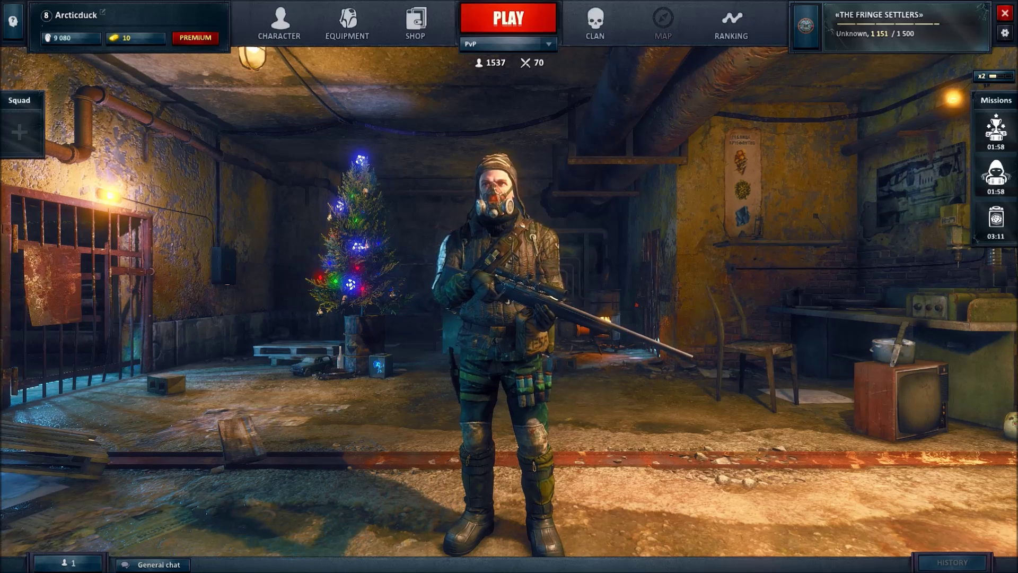
Review the graphics options in Survarium's settings, then close them and return to the lobby.
left_click(1005, 32)
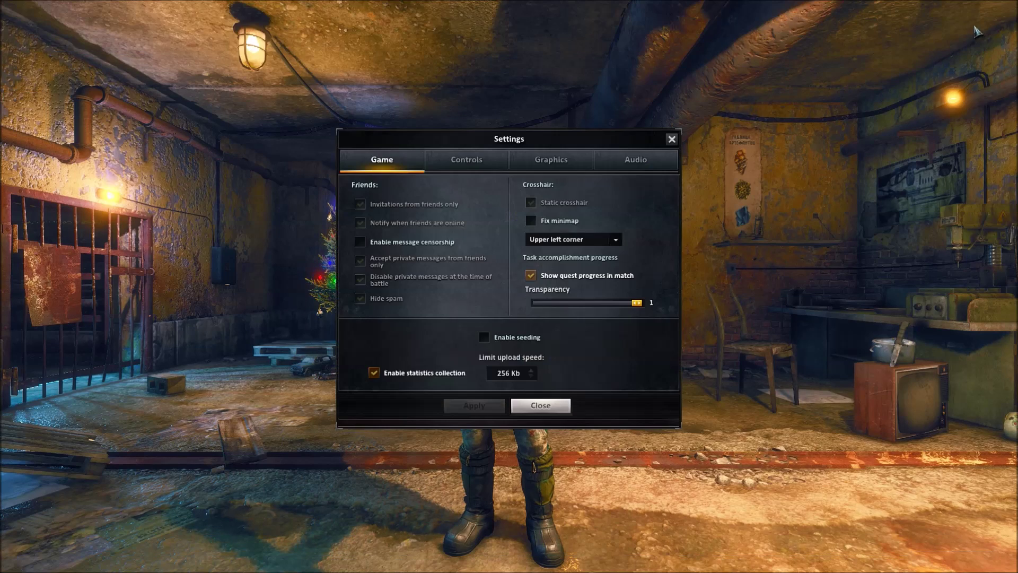
left_click(551, 162)
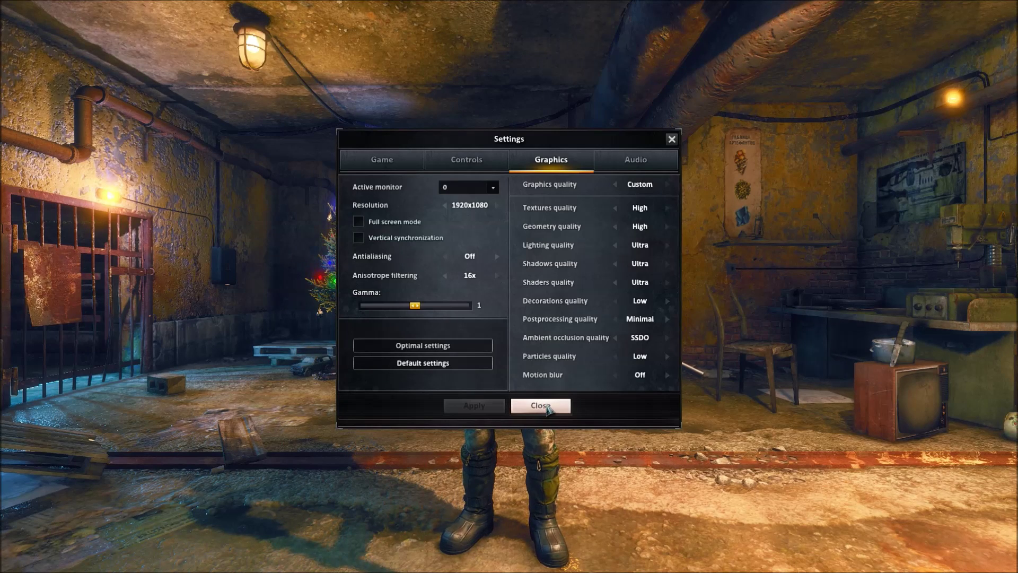
left_click(547, 406)
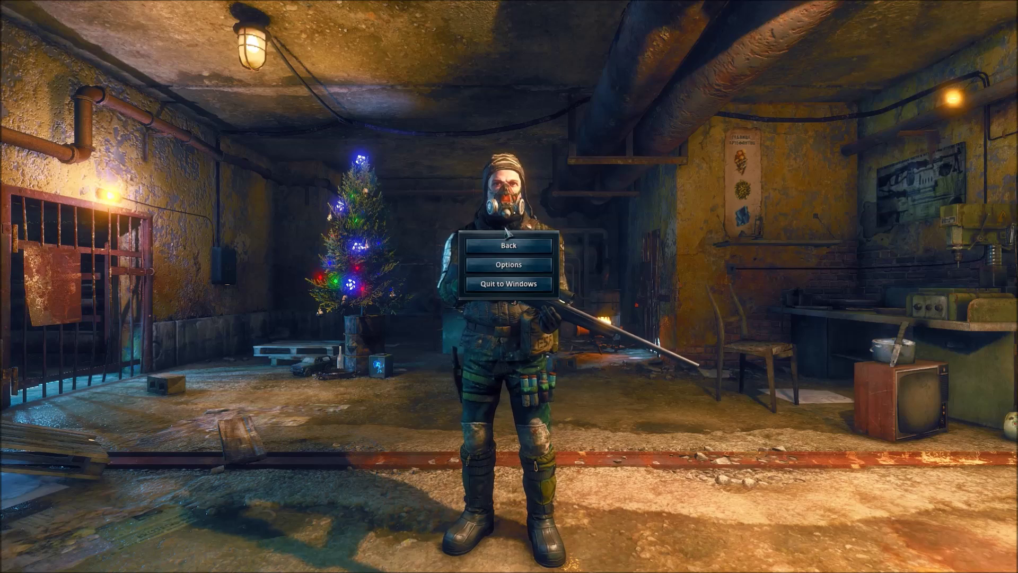
left_click(508, 244)
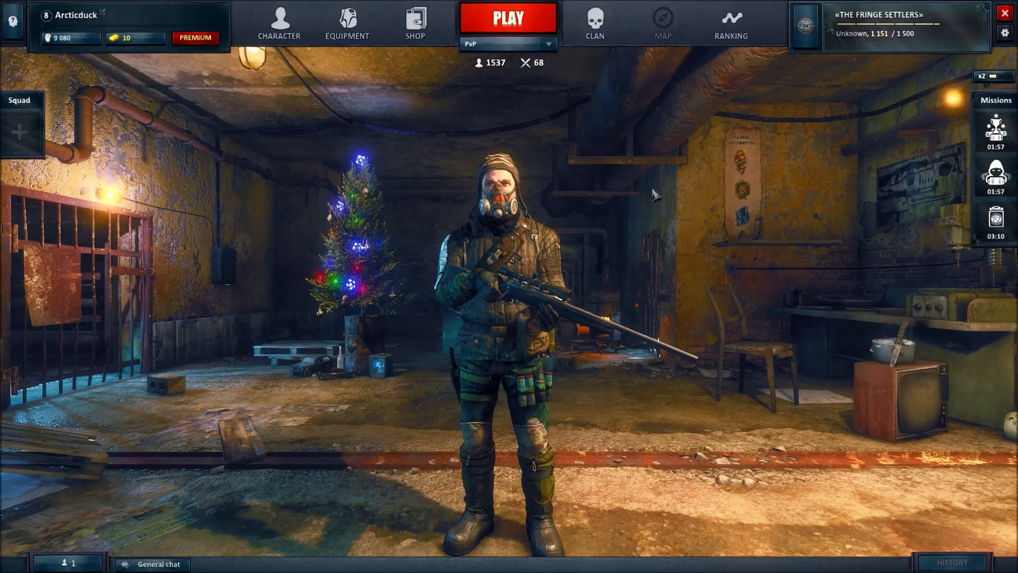
Start a PvP match from the Survarium lobby.
left_click(506, 16)
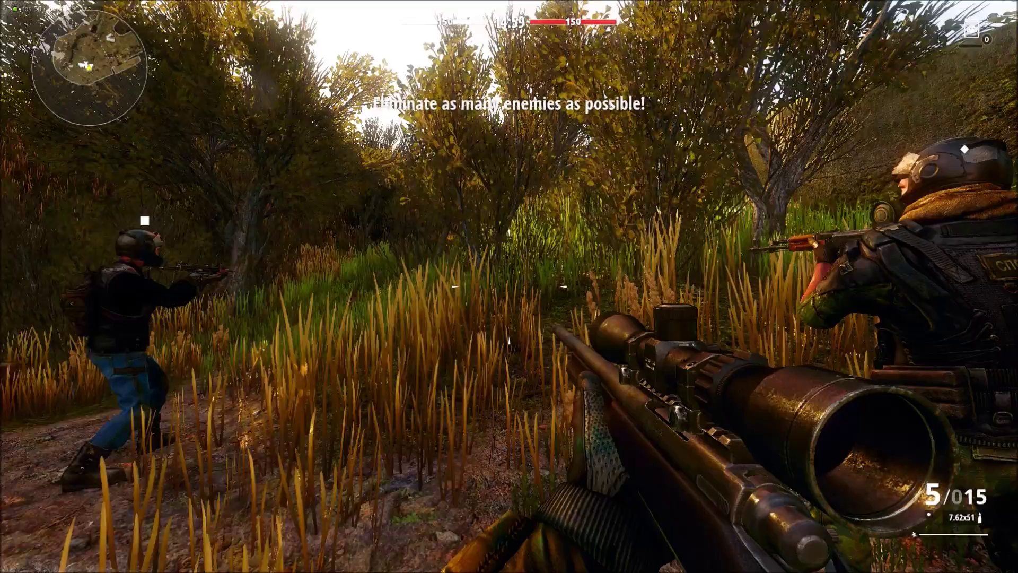